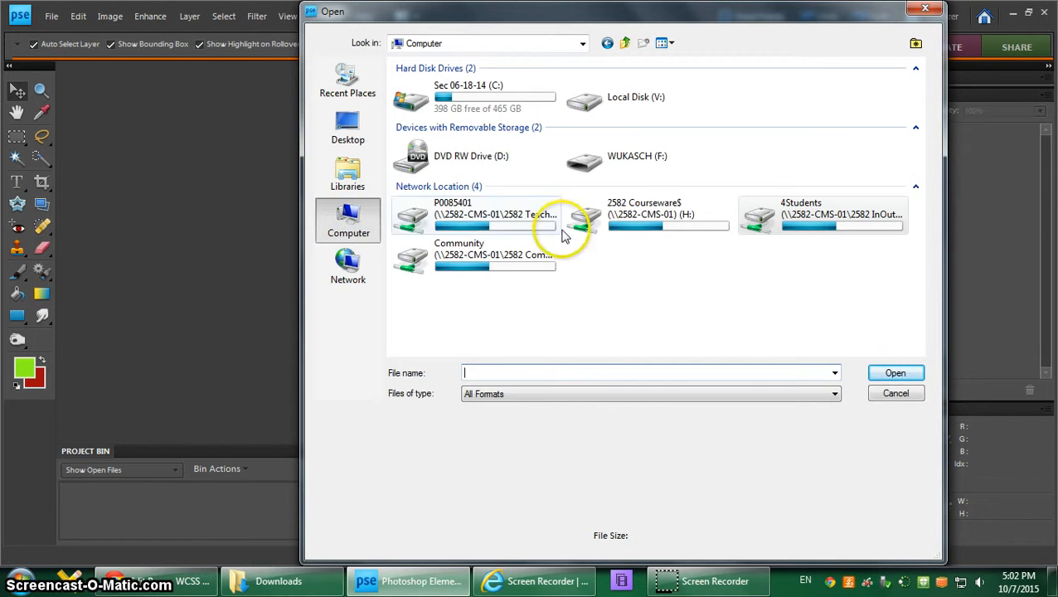
Step: Browse the 4Students network drive to OUT, Yearbook, School Events 2015-2016, Grade 9 Day and open its photo subfolder
double_click(763, 228)
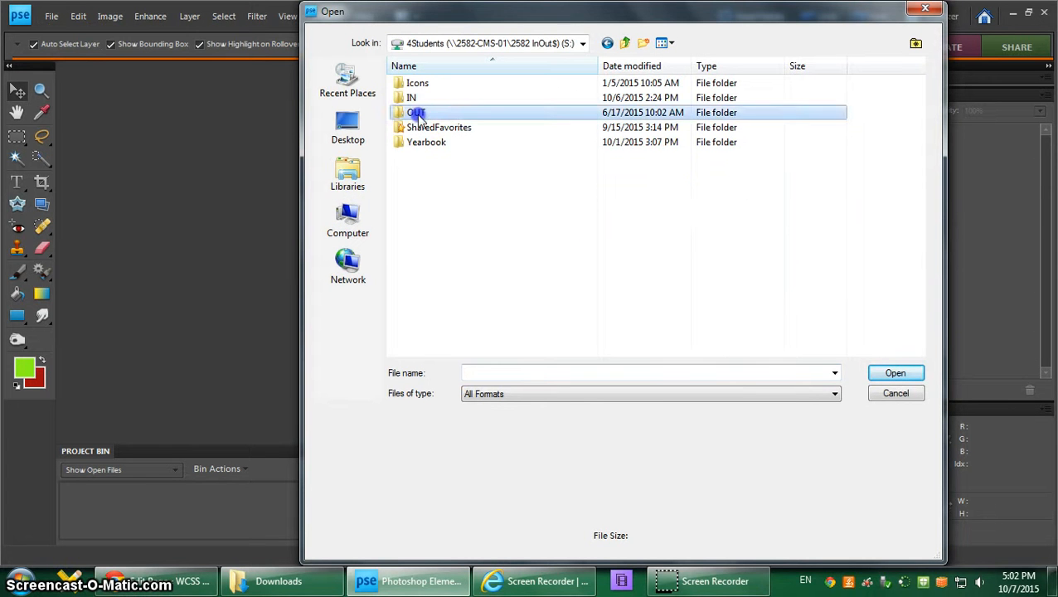
double_click(417, 112)
scroll(485, 249, down, 10)
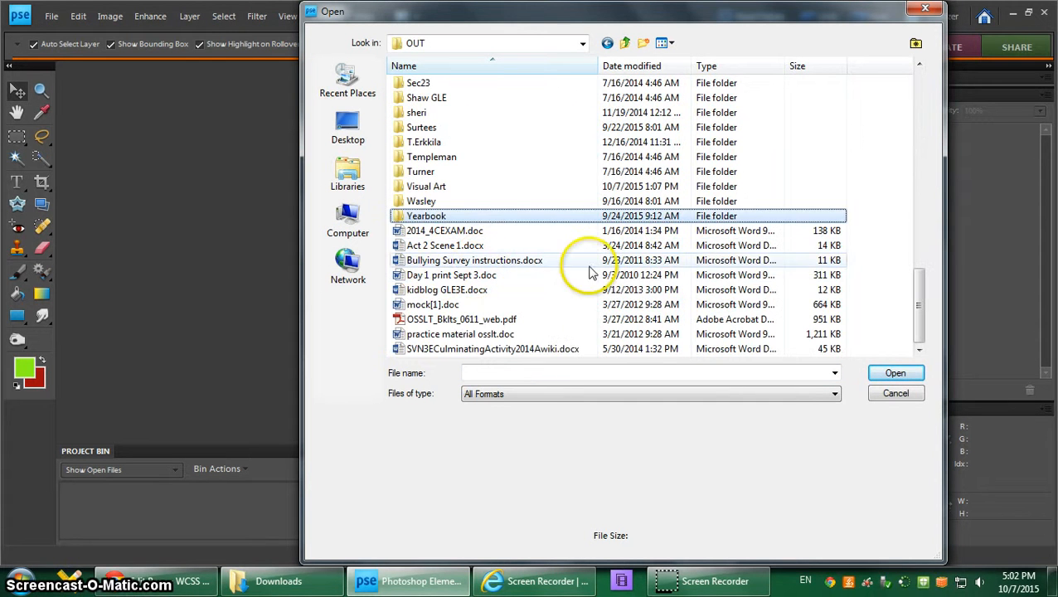
double_click(427, 217)
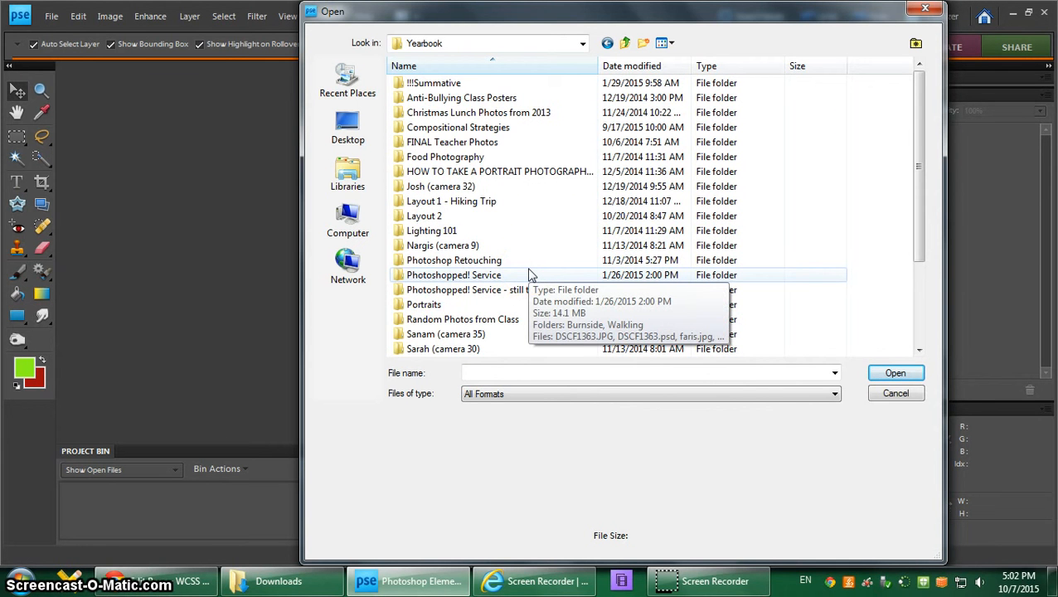
scroll(531, 274, down, 3)
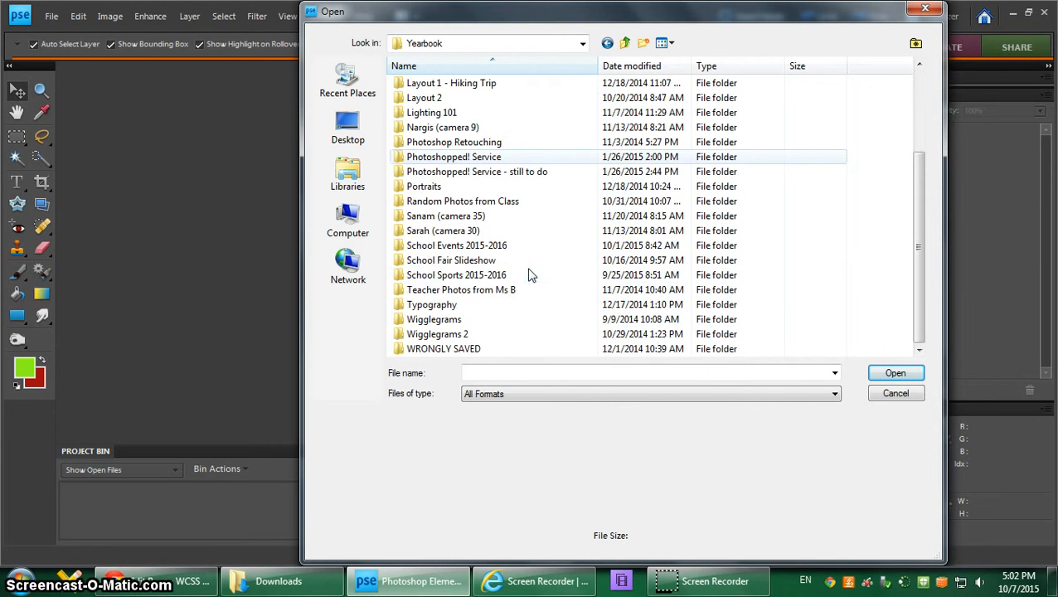
double_click(478, 249)
double_click(442, 83)
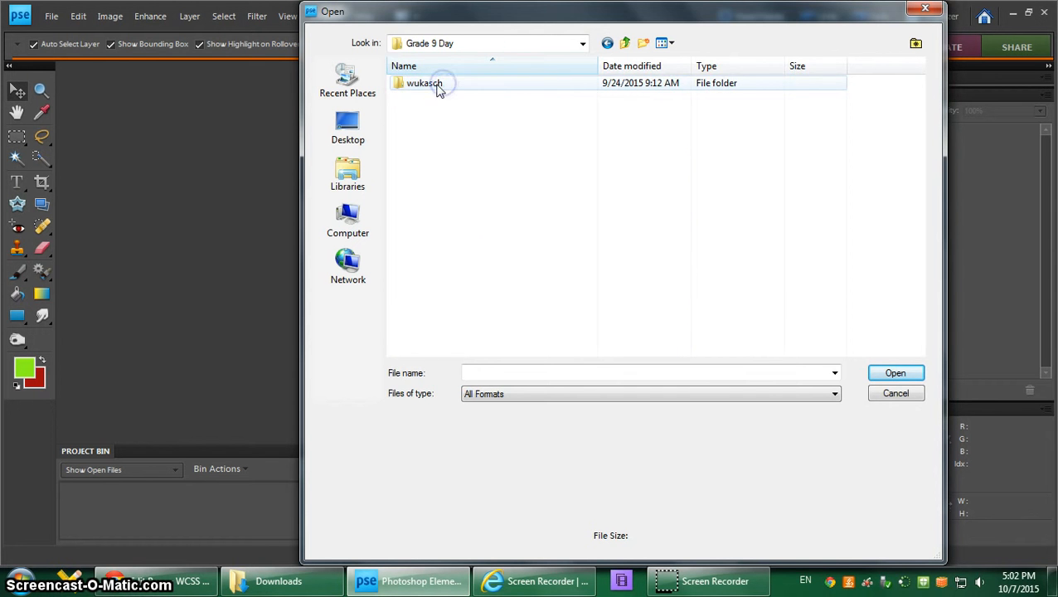
double_click(440, 86)
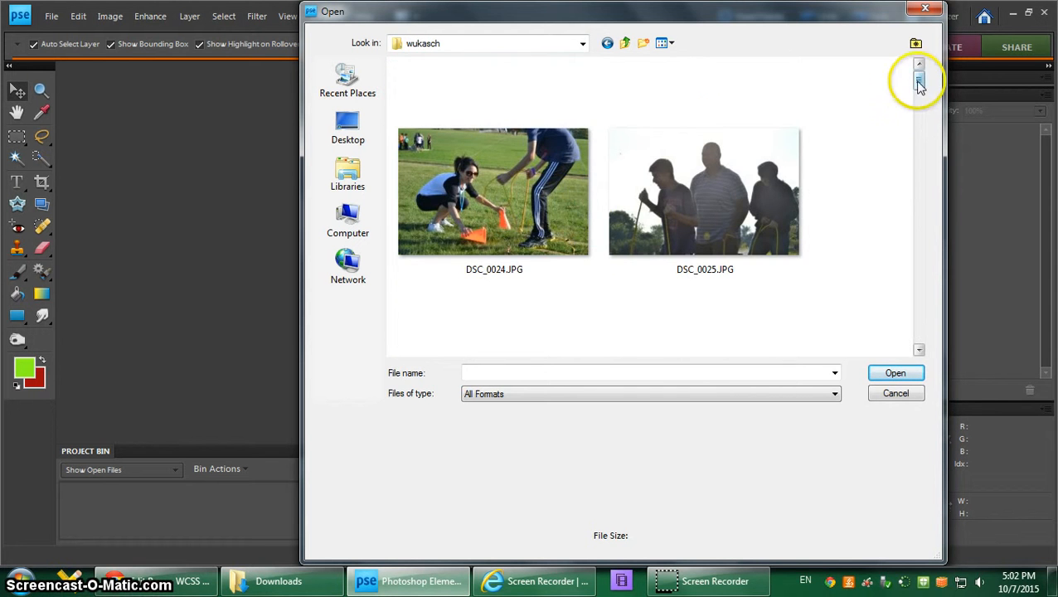
Step: Open the photo DSC_0052.JPG and dock its floating window as a tab in the workspace
drag(919, 83, 922, 320)
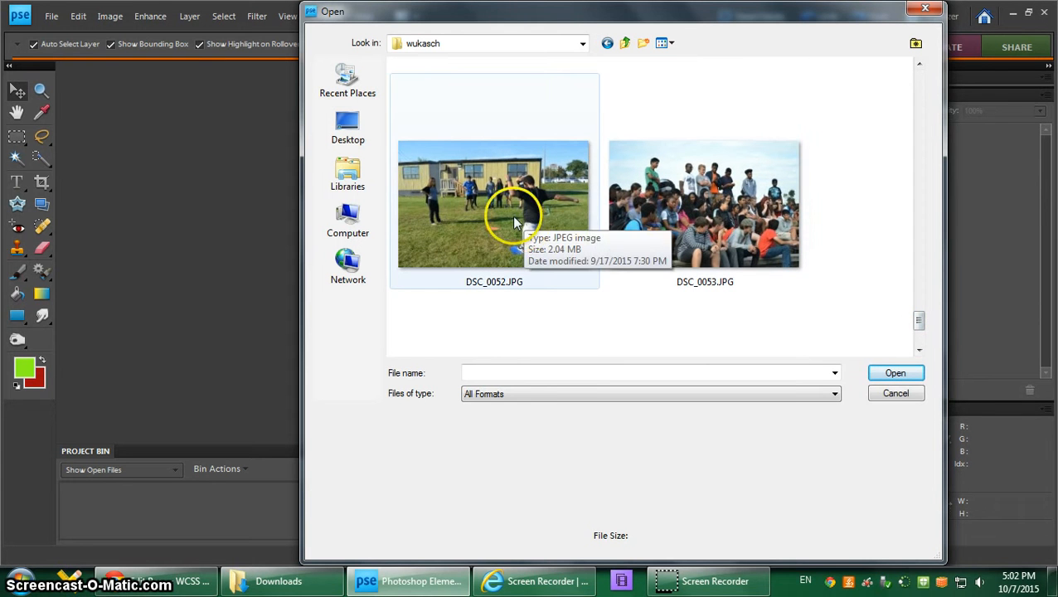
click(514, 222)
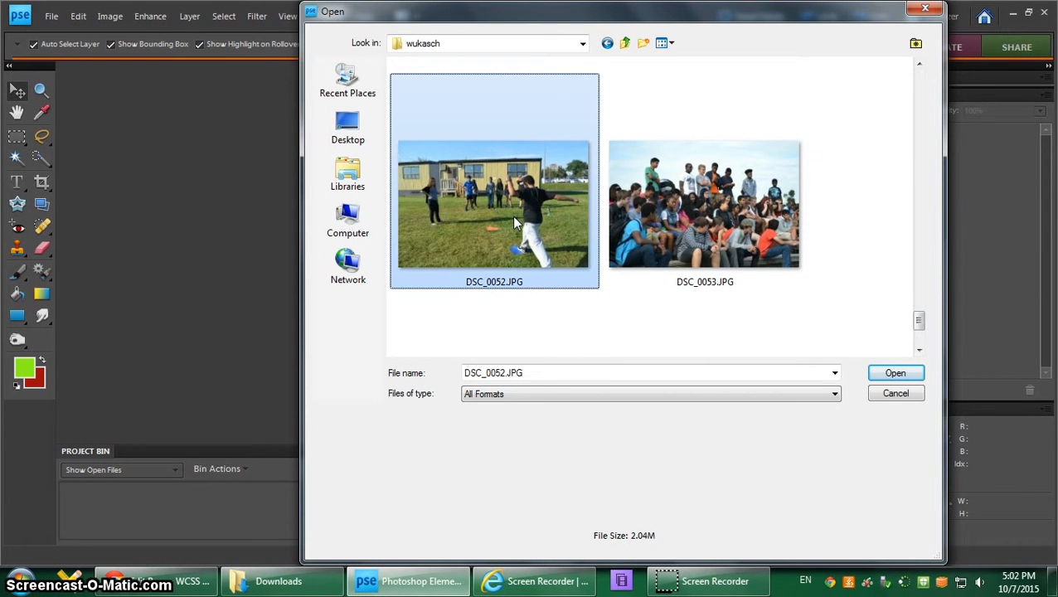
click(893, 374)
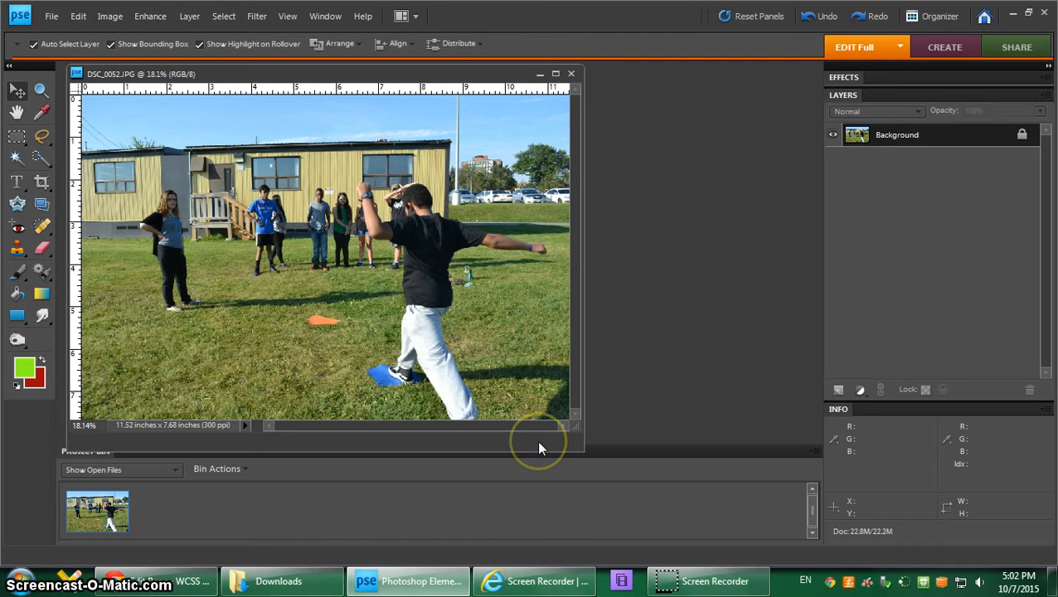
drag(489, 74, 498, 68)
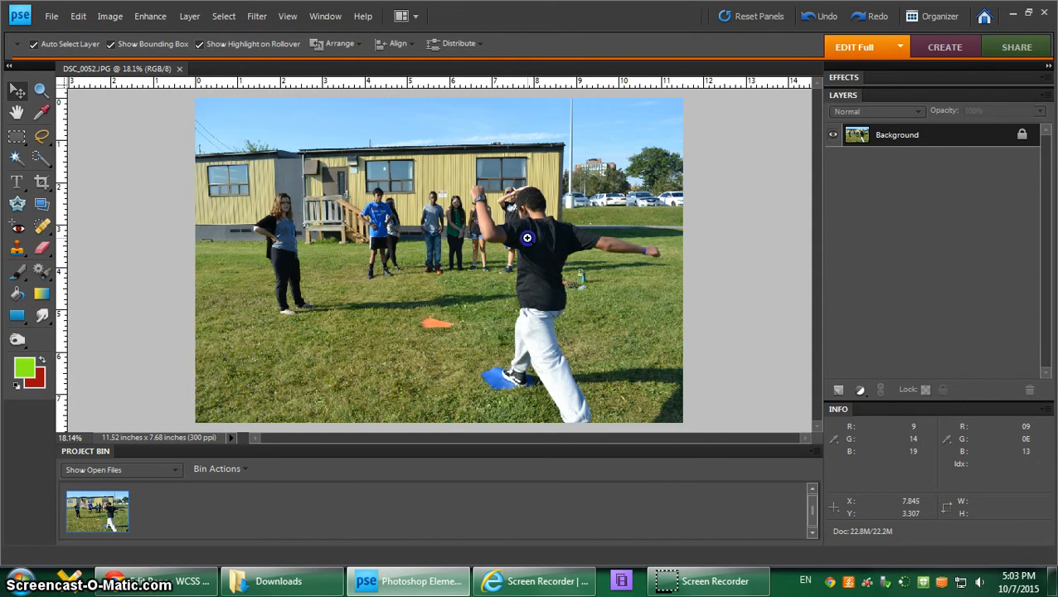
Step: Activate the Clone Stamp tool and add a new empty layer above the Background
mouse_move(527, 239)
mouse_down()
mouse_move(617, 314)
mouse_move(637, 316)
mouse_up()
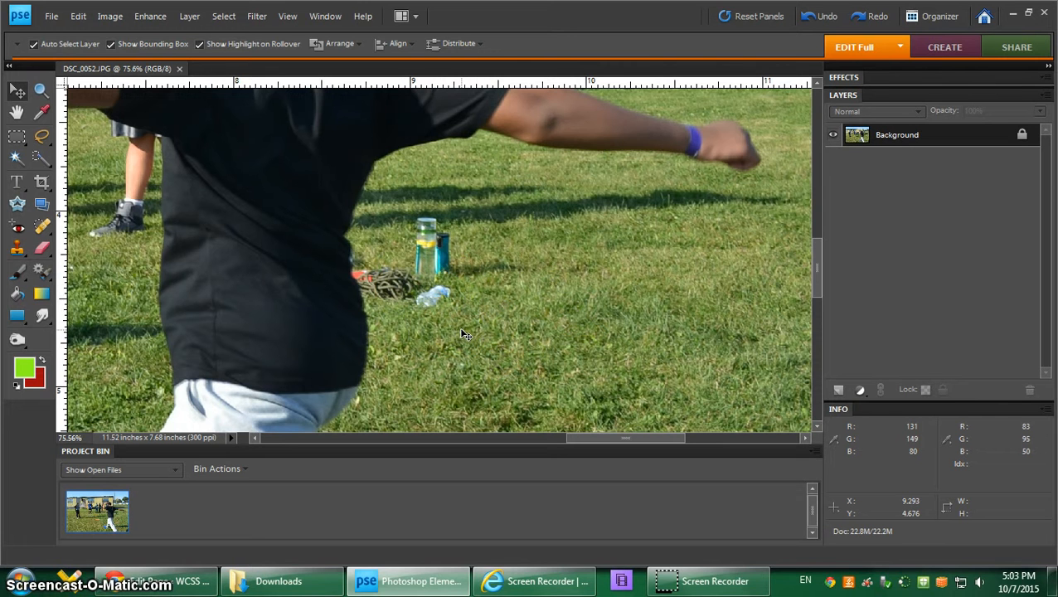
key(ctrl+0)
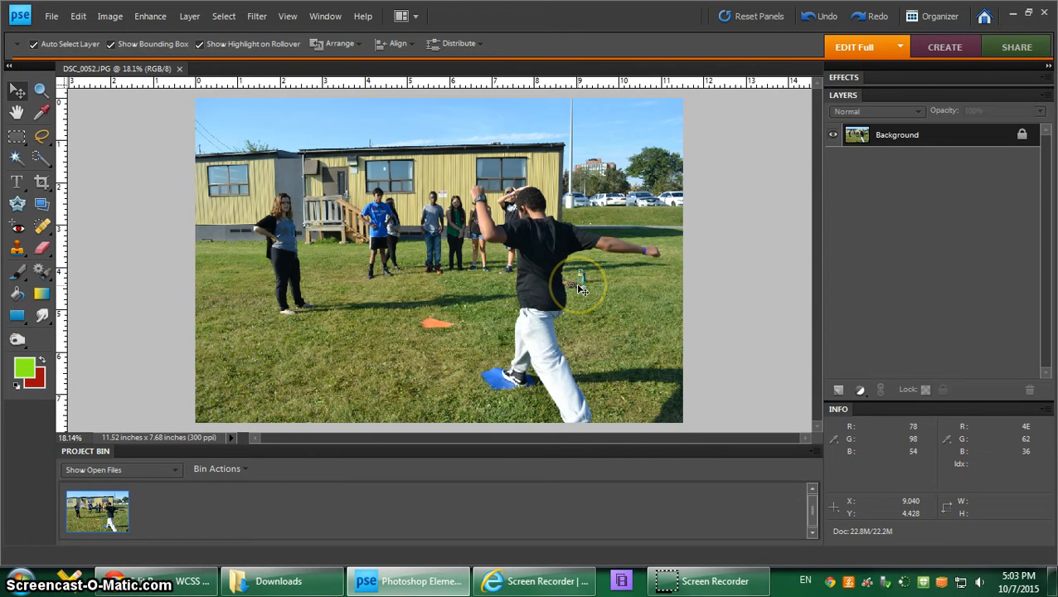
click(17, 250)
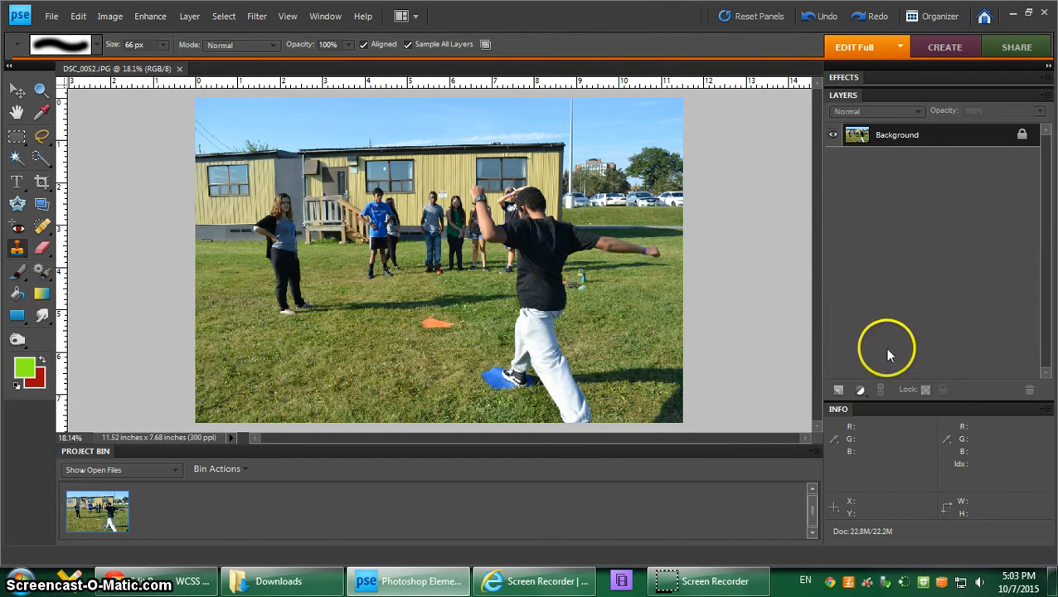
click(839, 391)
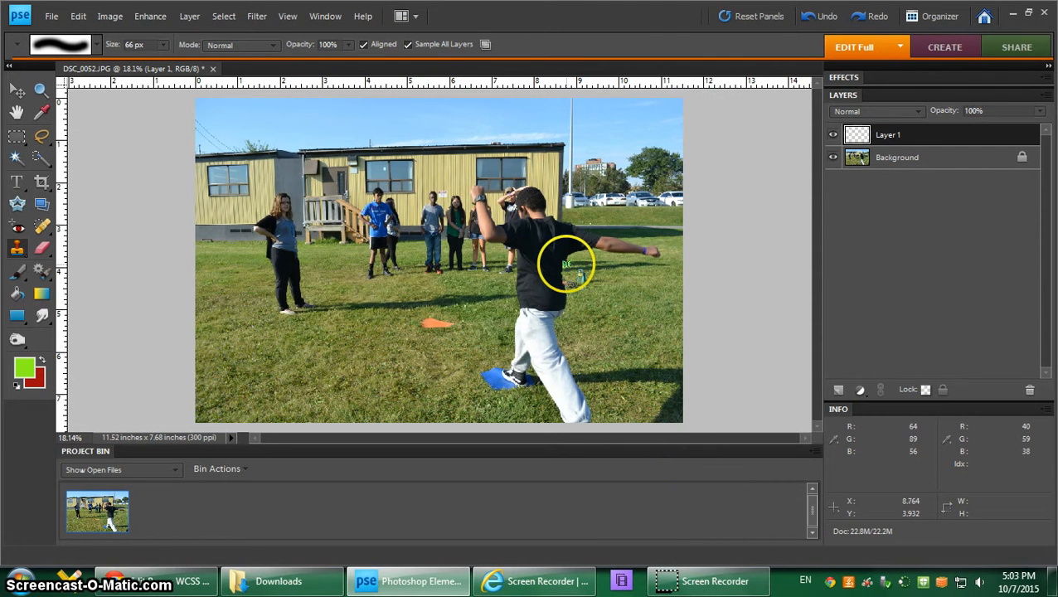
Step: Choose the soft round 200 px brush for the Clone Stamp and reduce its size to 107 px
key(ctrl+space)
drag(539, 246, 610, 308)
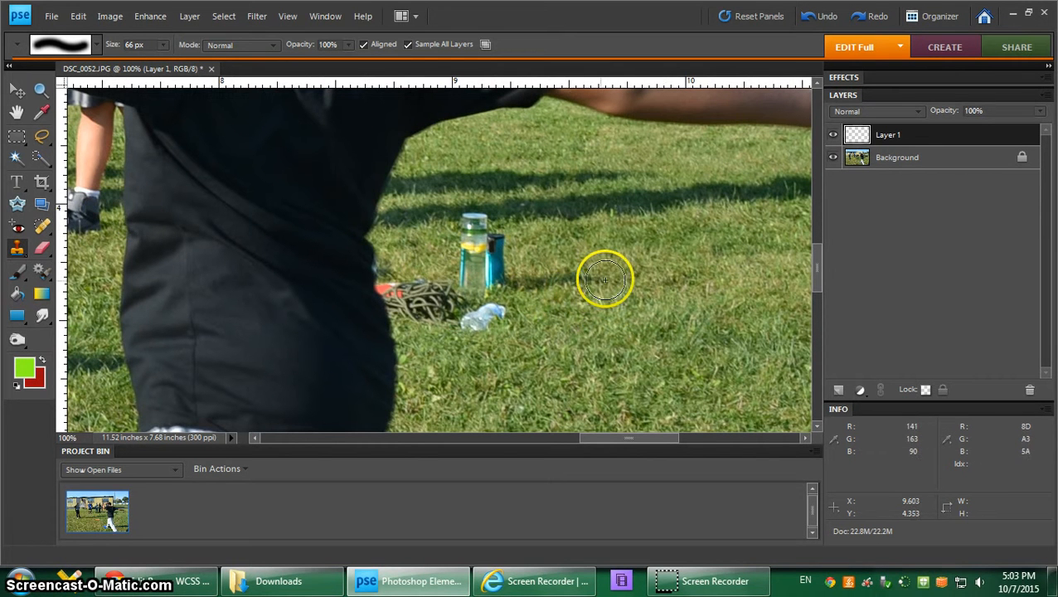
click(99, 45)
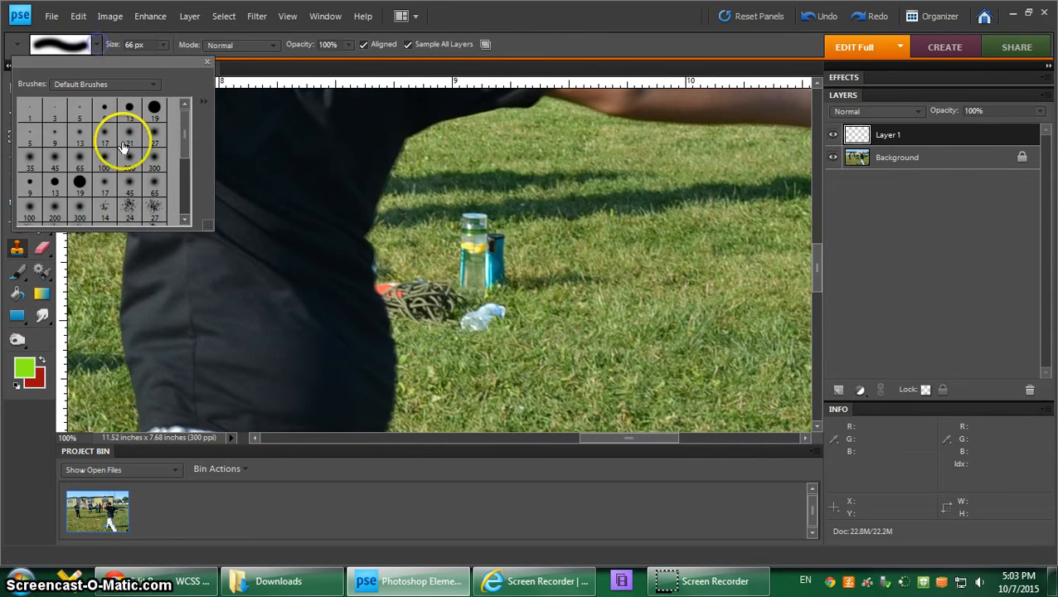
click(129, 162)
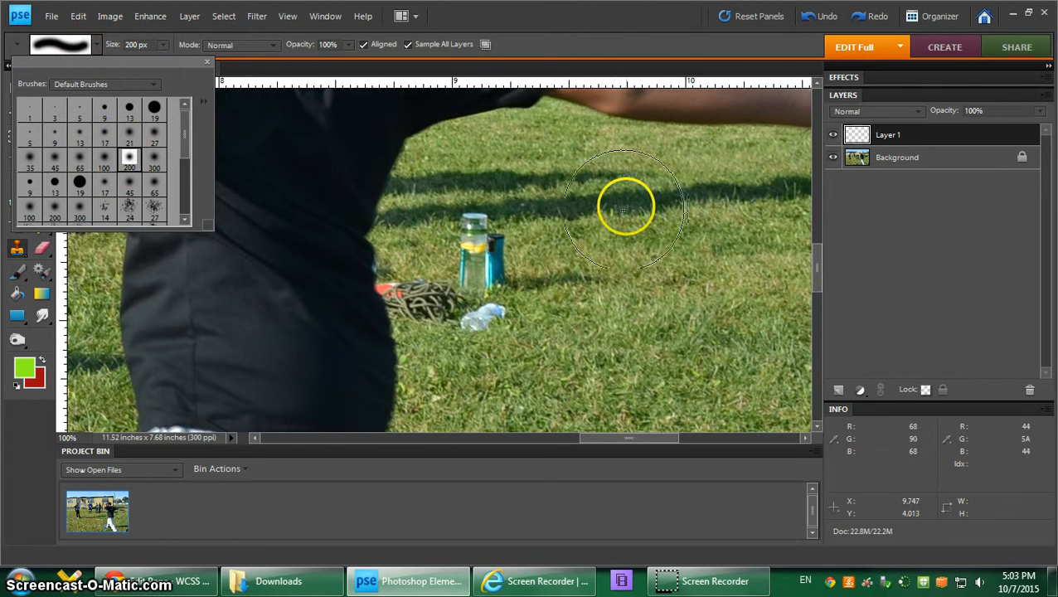
drag(103, 42, 115, 45)
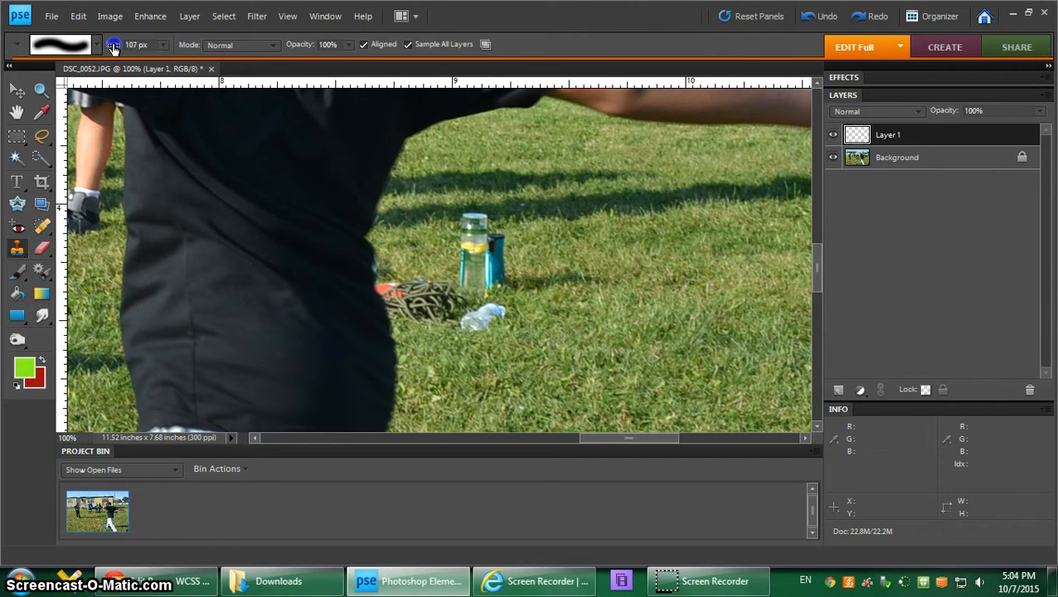
drag(114, 46, 114, 47)
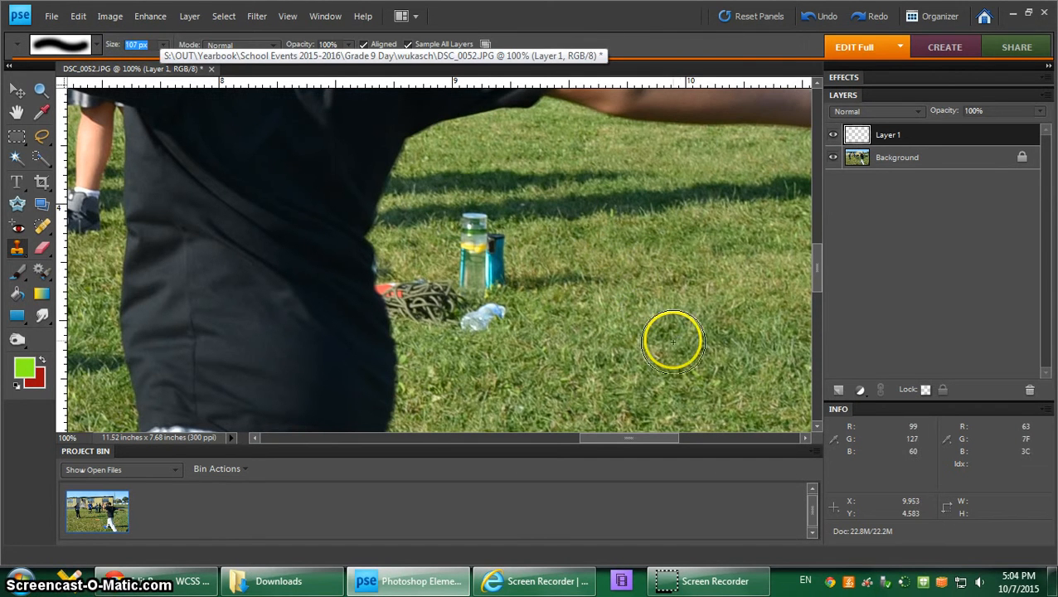
Step: Sample clean grass and clone it over the water bottles, the plastic litter and the rope beside the thrower's shirt
mouse_move(674, 341)
mouse_down()
mouse_move(591, 304)
mouse_move(435, 264)
mouse_move(425, 274)
mouse_move(443, 276)
mouse_up()
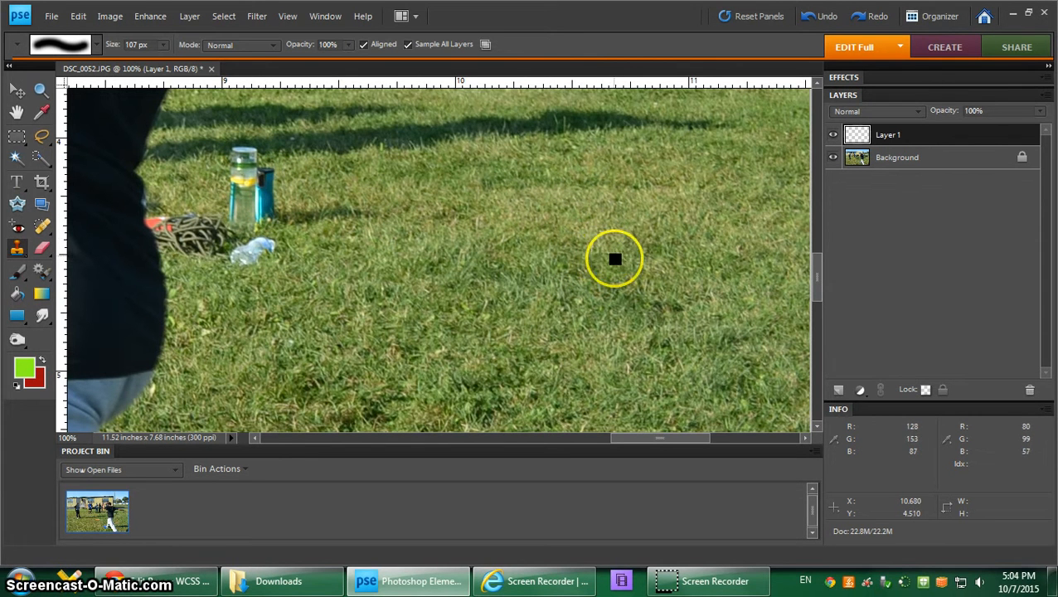
alt+click(613, 230)
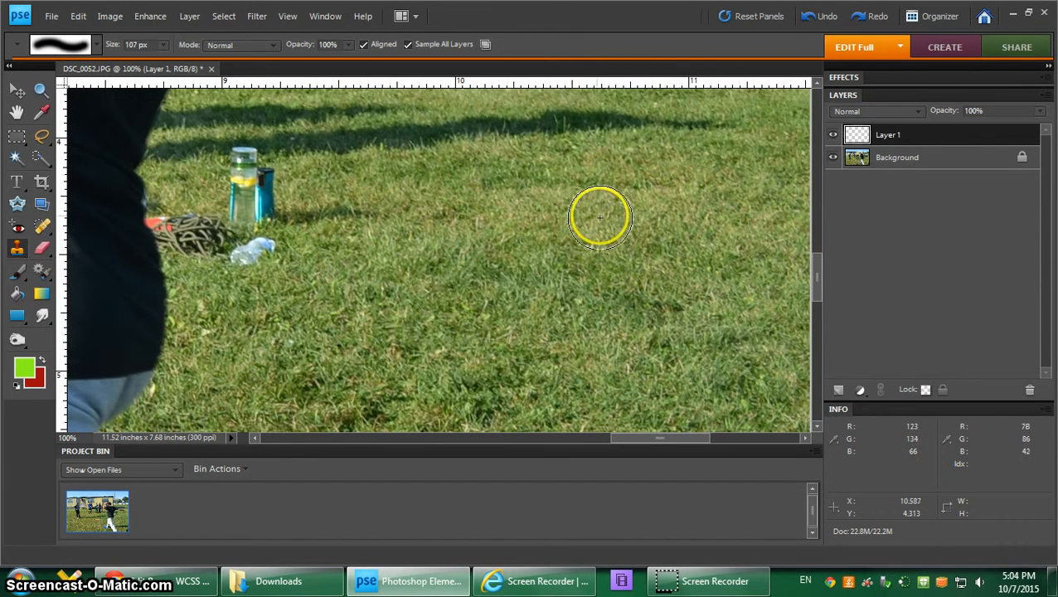
click(250, 190)
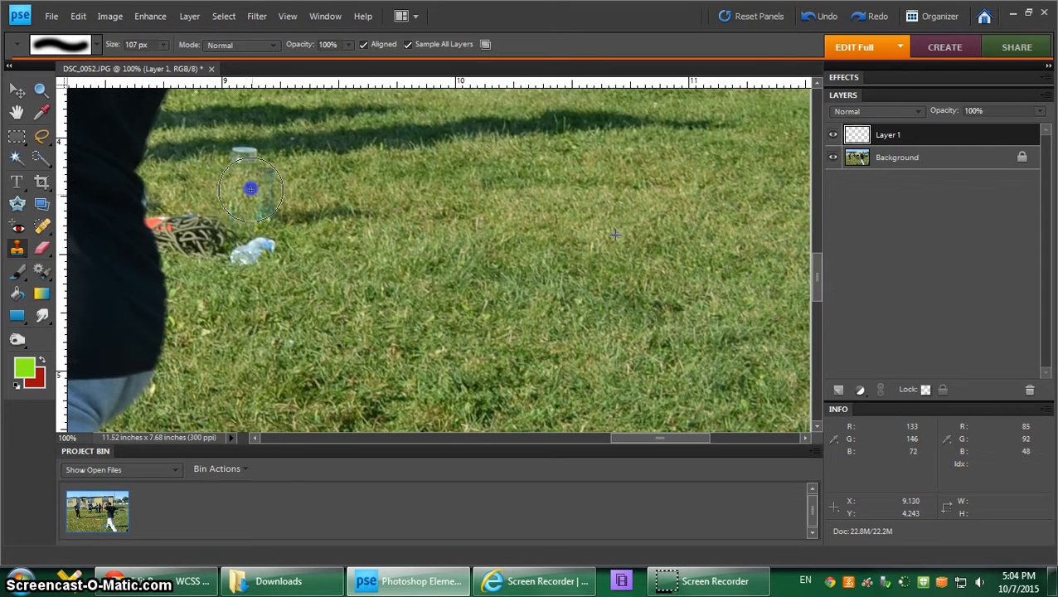
drag(250, 189, 240, 189)
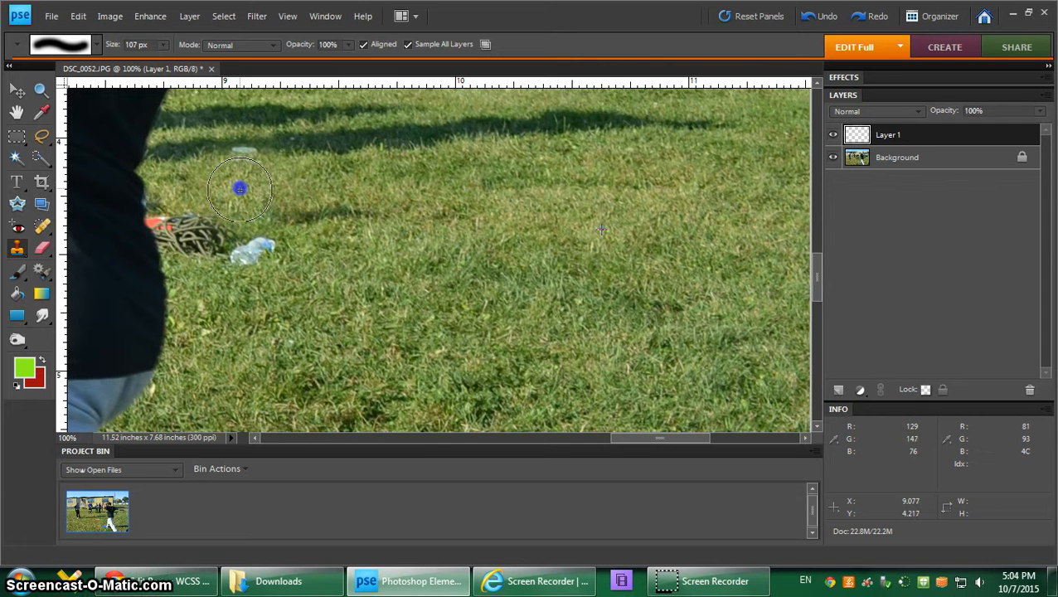
click(266, 257)
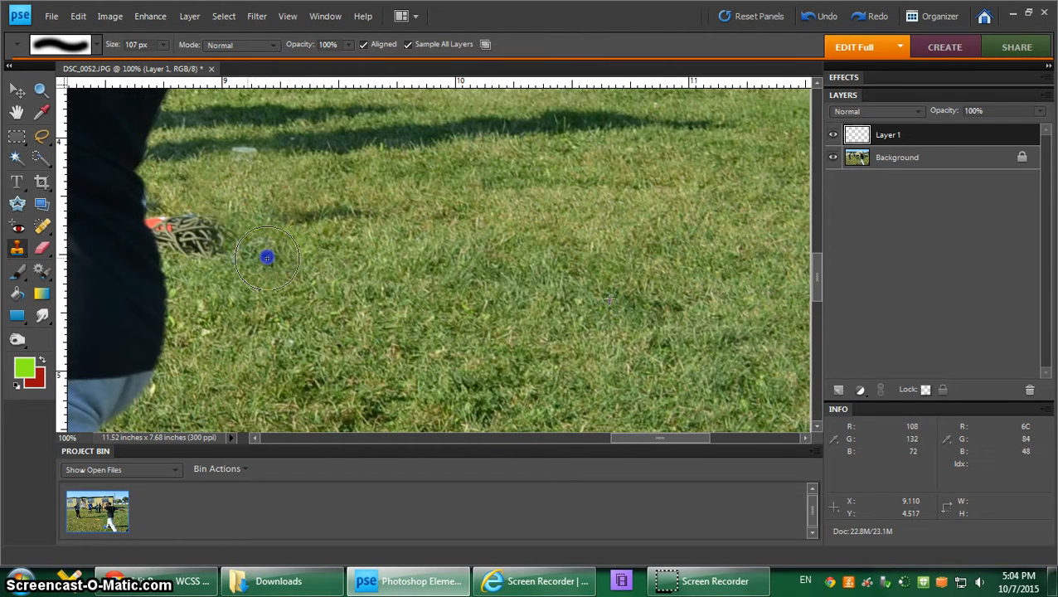
mouse_move(266, 257)
mouse_down()
mouse_move(184, 219)
mouse_move(199, 227)
mouse_up()
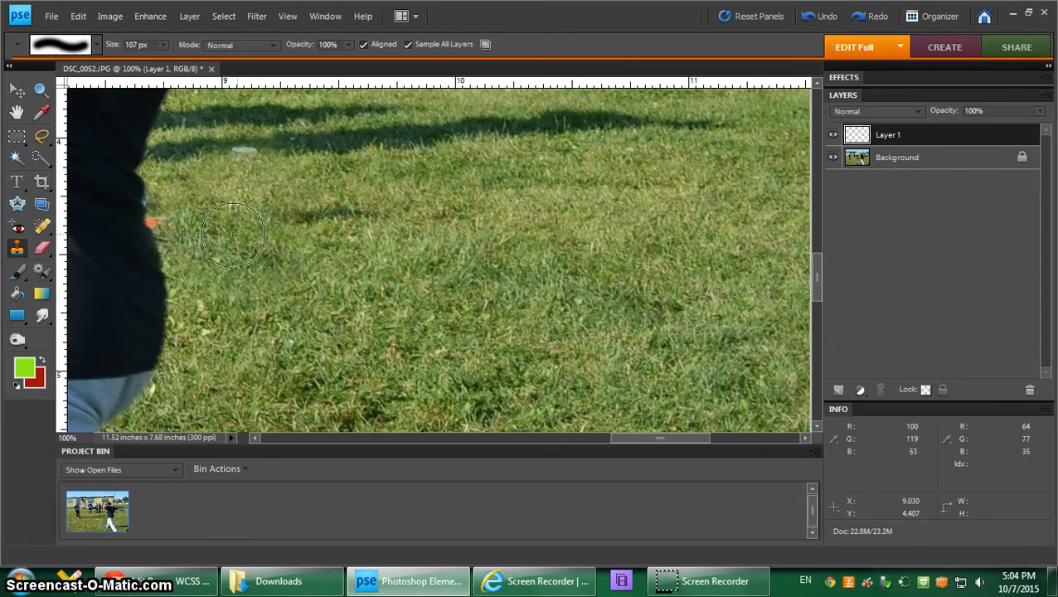
alt+click(606, 275)
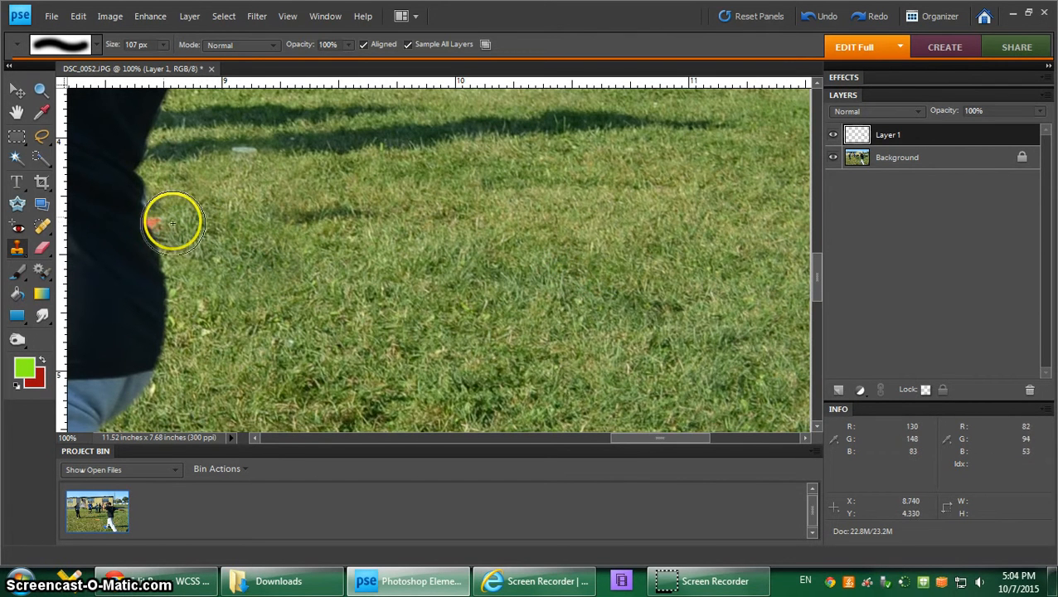
Step: Switch to the hard round 13 px brush and clone nearby grass over the orange remnant along the shirt's edge
click(98, 45)
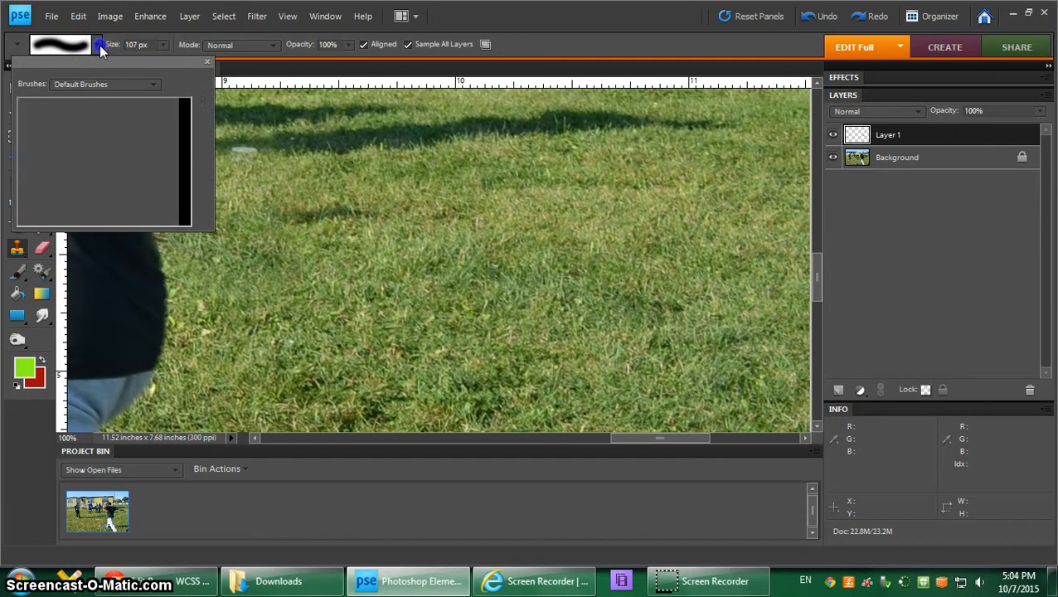
click(129, 109)
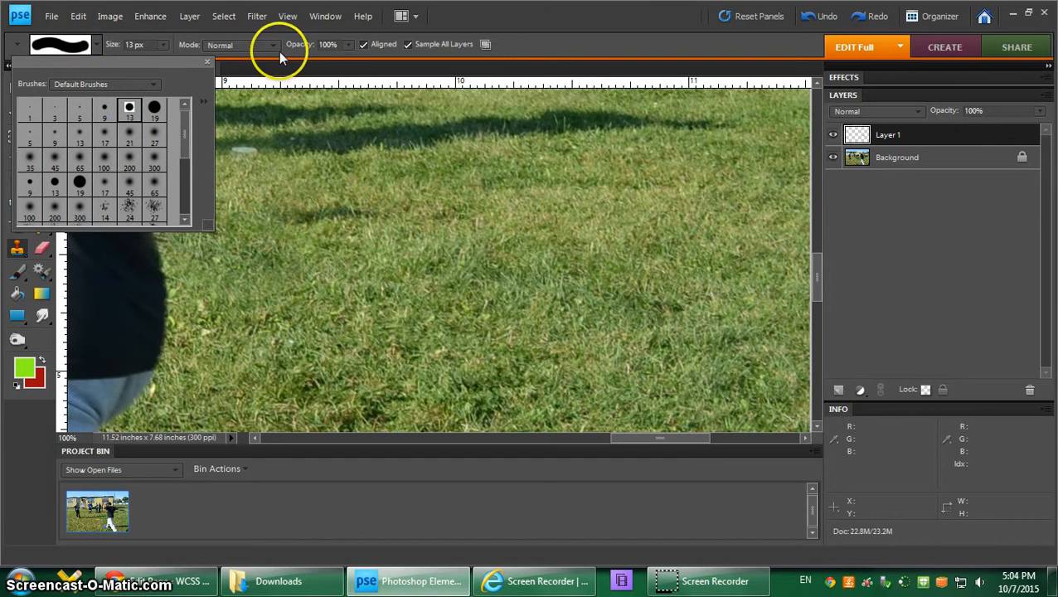
click(315, 52)
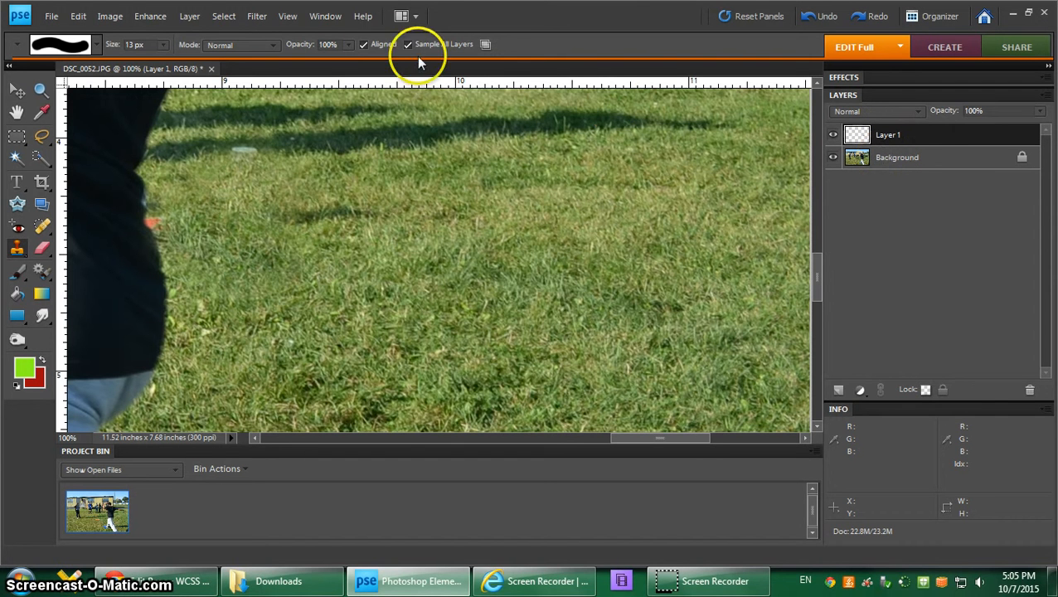
click(333, 274)
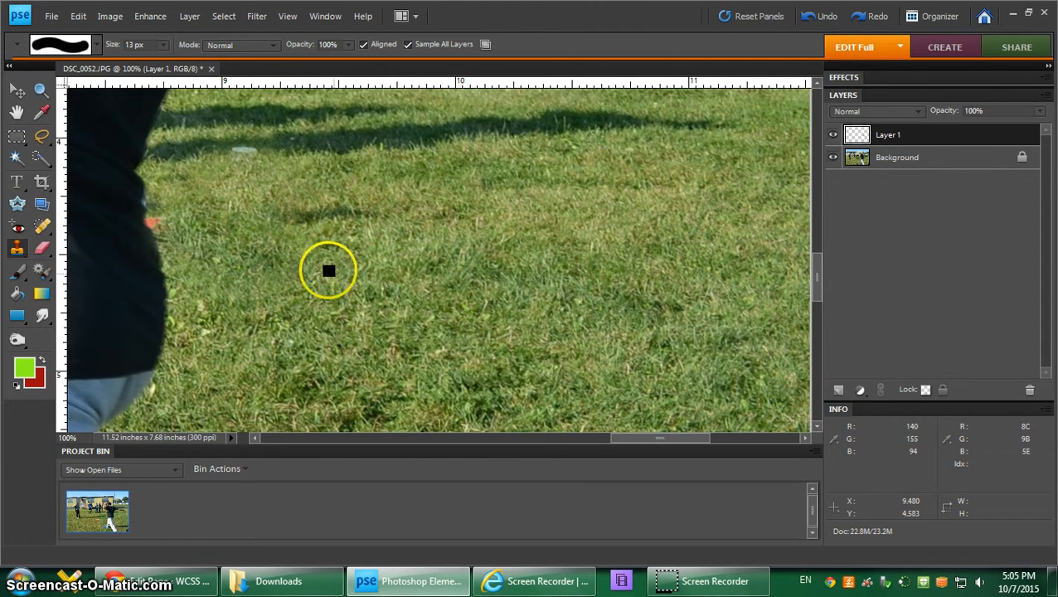
drag(174, 232, 164, 243)
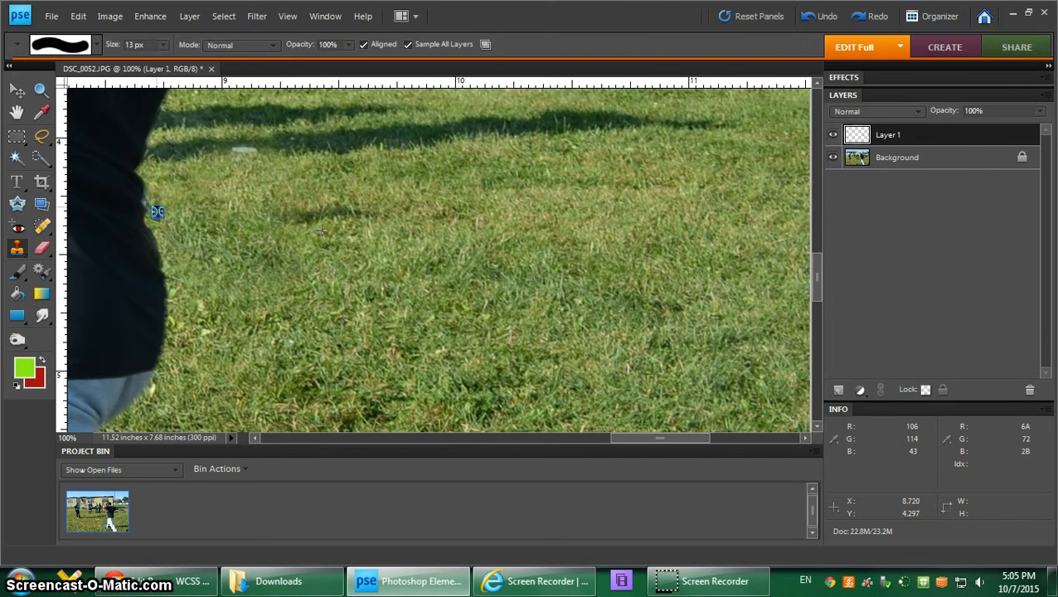
mouse_move(150, 200)
mouse_down()
mouse_move(328, 240)
mouse_move(253, 198)
mouse_move(210, 189)
mouse_move(190, 205)
mouse_move(158, 204)
mouse_up()
Step: Sample the shadow edge and clone it over the leftover white bottle cap in the grass
mouse_move(266, 199)
mouse_down()
mouse_move(344, 205)
mouse_move(420, 188)
mouse_move(408, 172)
mouse_move(257, 132)
mouse_move(235, 151)
mouse_move(286, 143)
mouse_up()
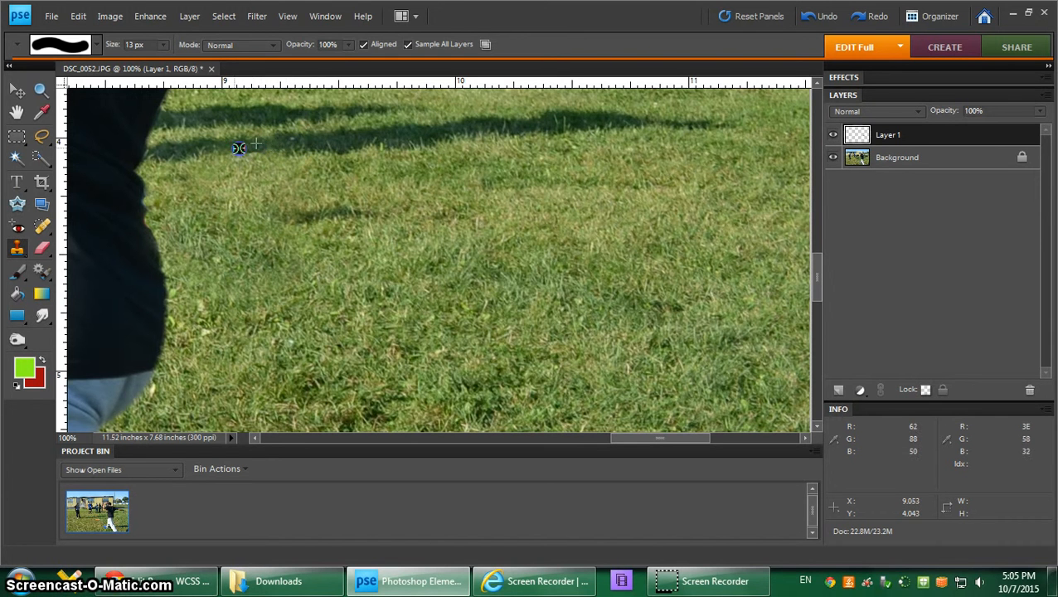
alt+click(276, 142)
mouse_move(270, 146)
mouse_down()
mouse_move(355, 150)
mouse_move(278, 151)
mouse_move(327, 155)
mouse_move(320, 267)
mouse_up()
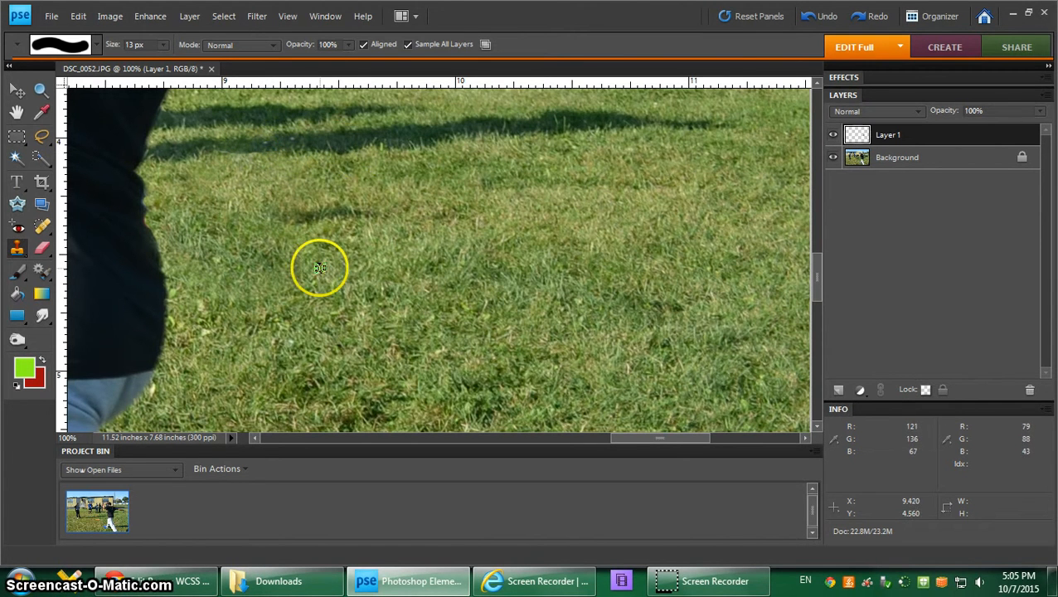
key(ctrl+0)
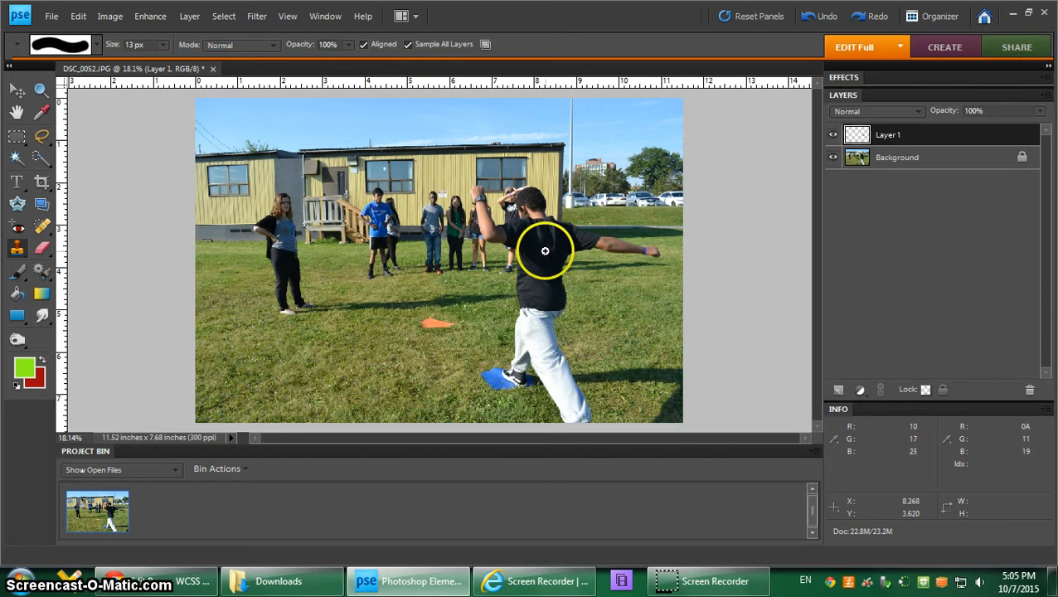
drag(545, 249, 666, 313)
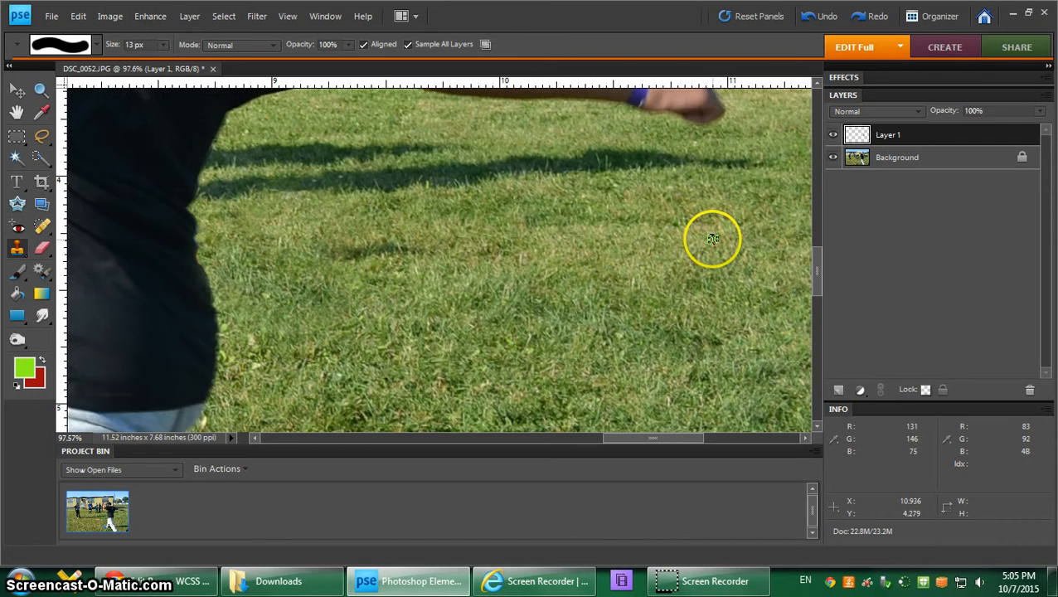
Step: Switch to the soft round 100 px brush and clone clean grass over the small dark patch beside the thrower's shirt
click(97, 44)
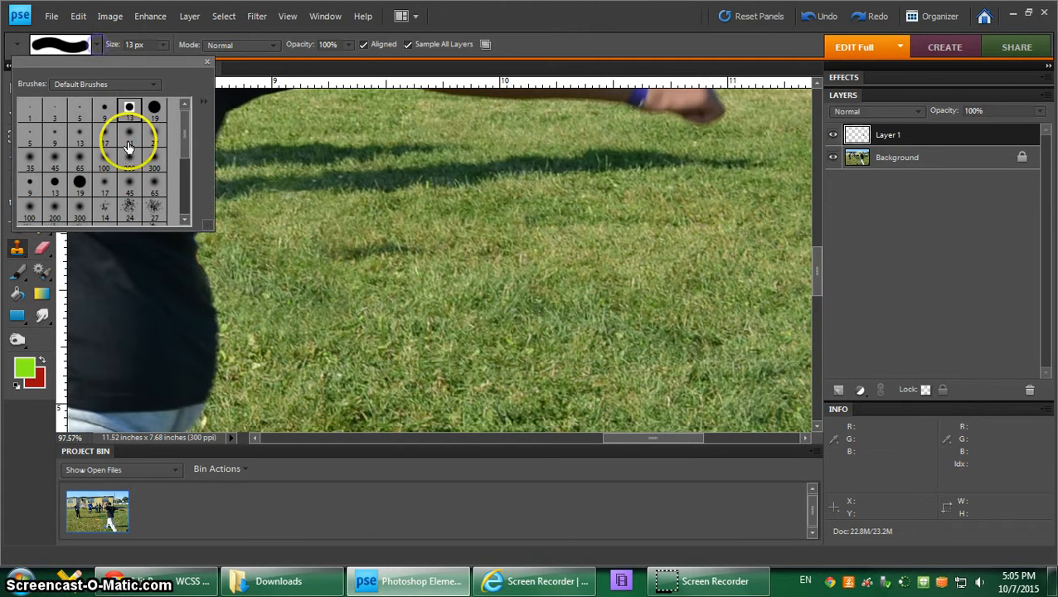
click(104, 160)
click(628, 48)
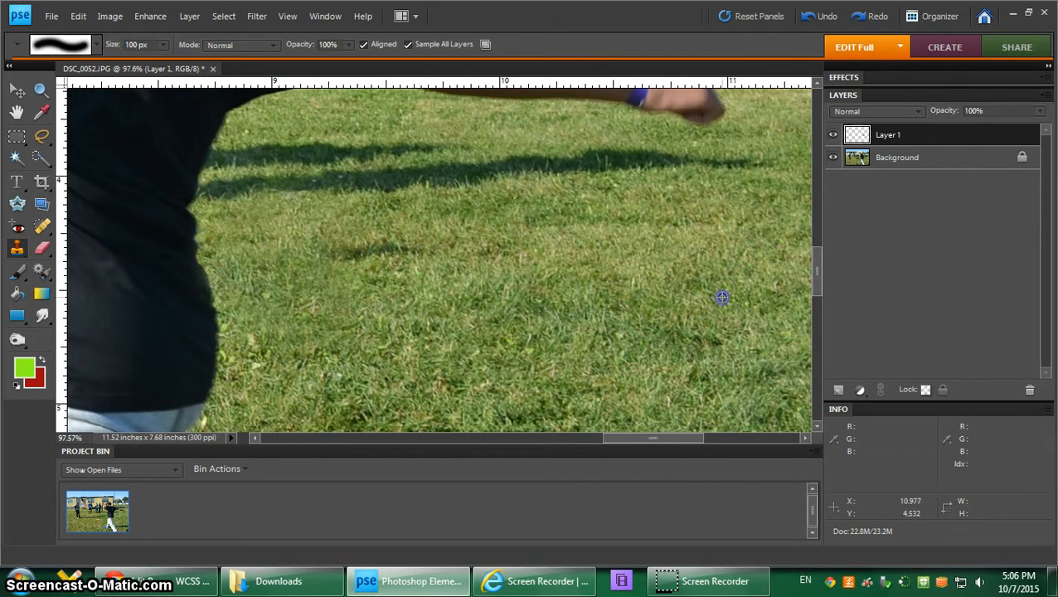
drag(383, 262, 353, 257)
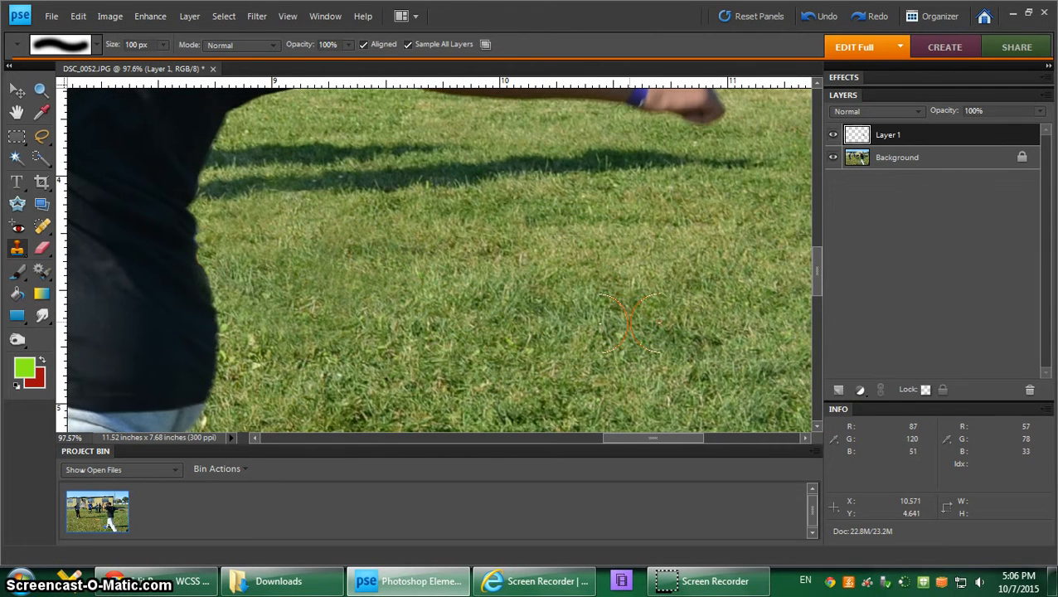
Step: Crop the photo with No Restriction aspect ratio to about 10.27 x 6.36 inches, trimming the sky, the left side and a sliver of the right edge
key(ctrl+0)
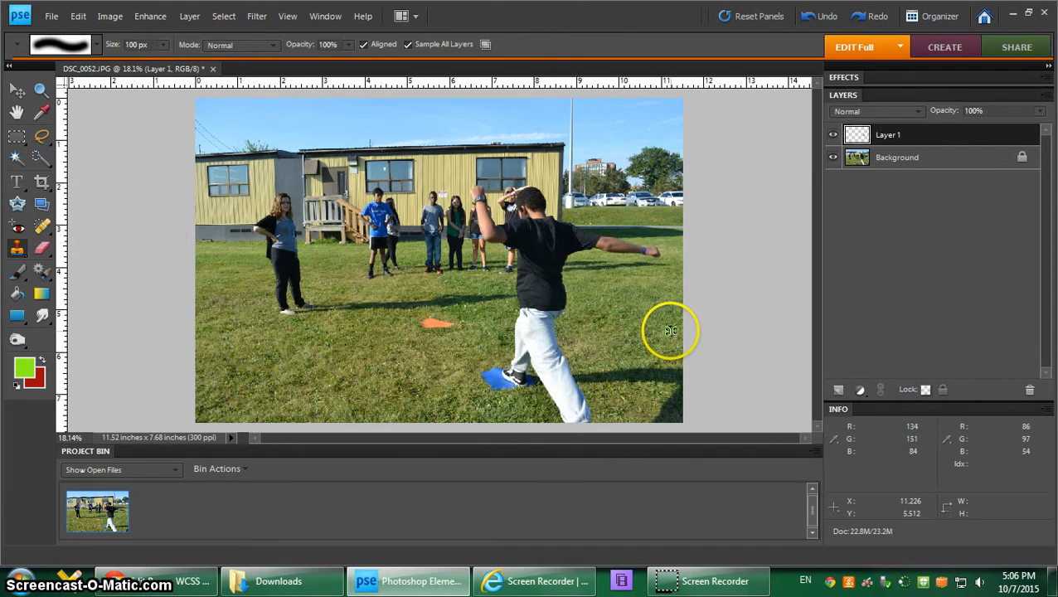
click(41, 182)
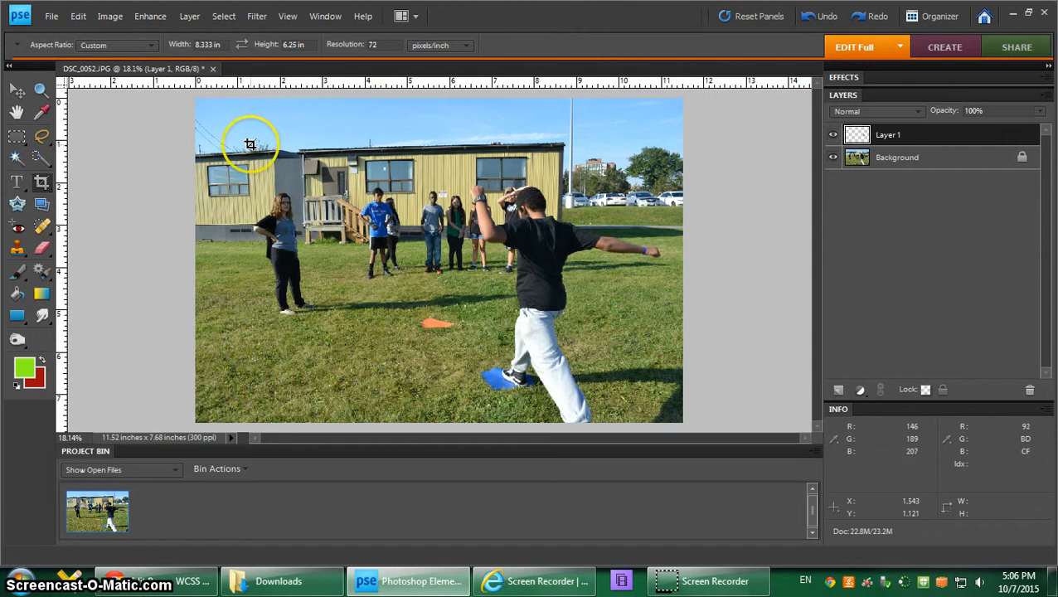
drag(239, 147, 577, 394)
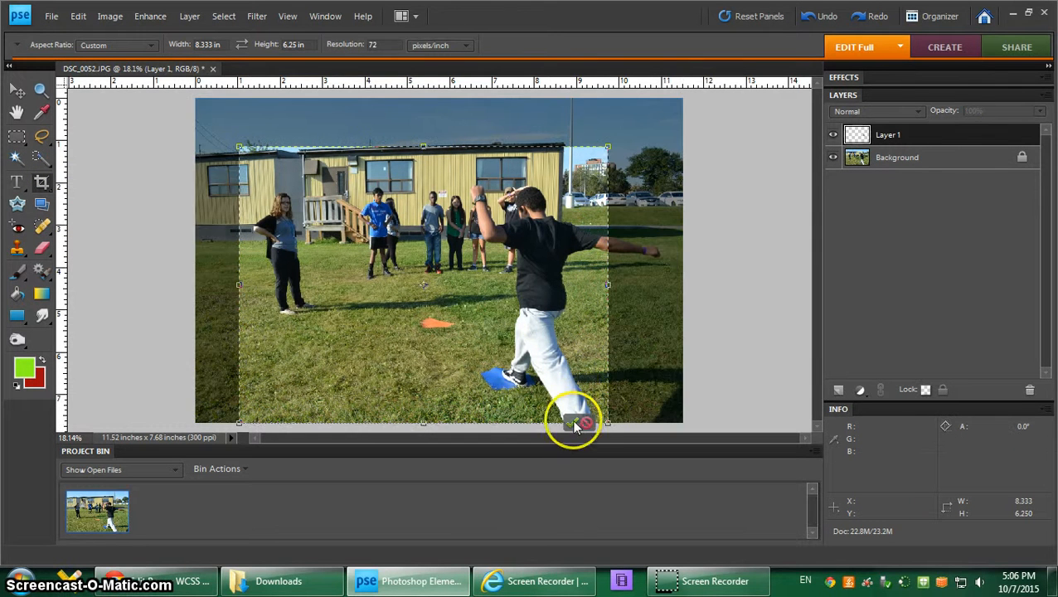
click(584, 424)
click(137, 48)
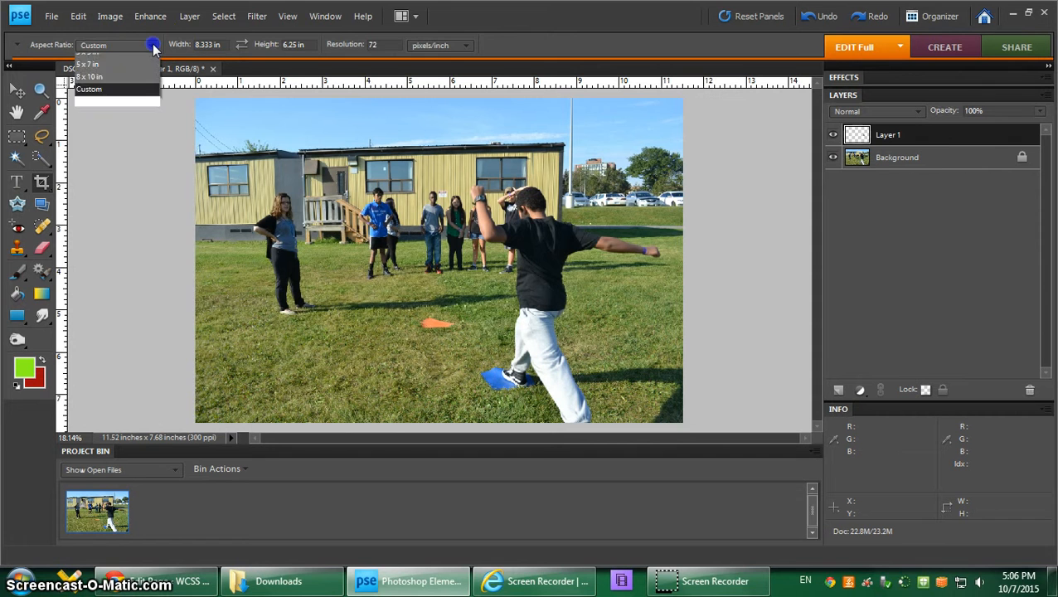
click(132, 56)
drag(249, 161, 246, 160)
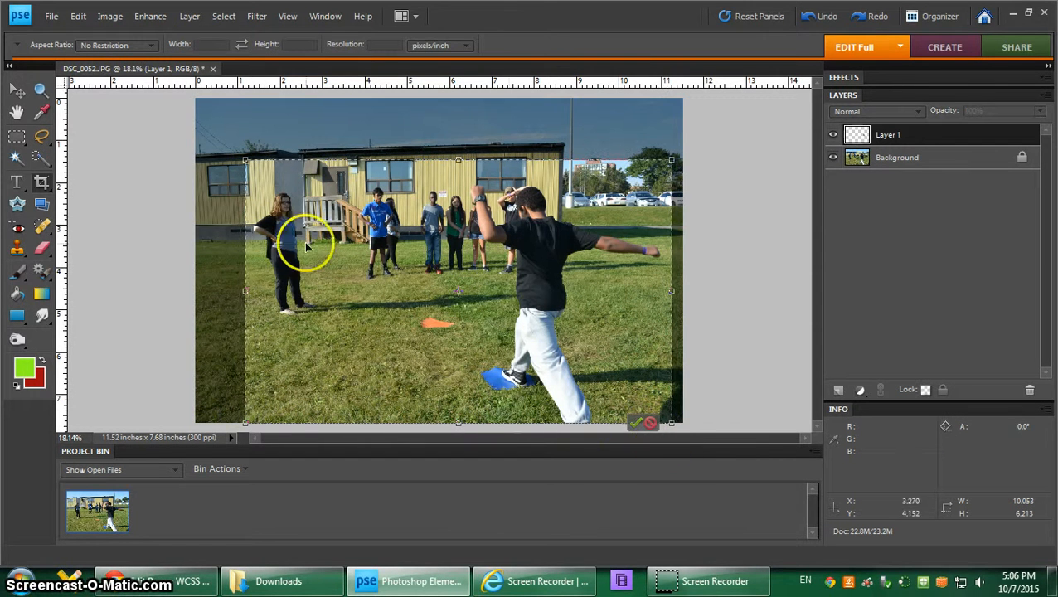
drag(244, 159, 235, 155)
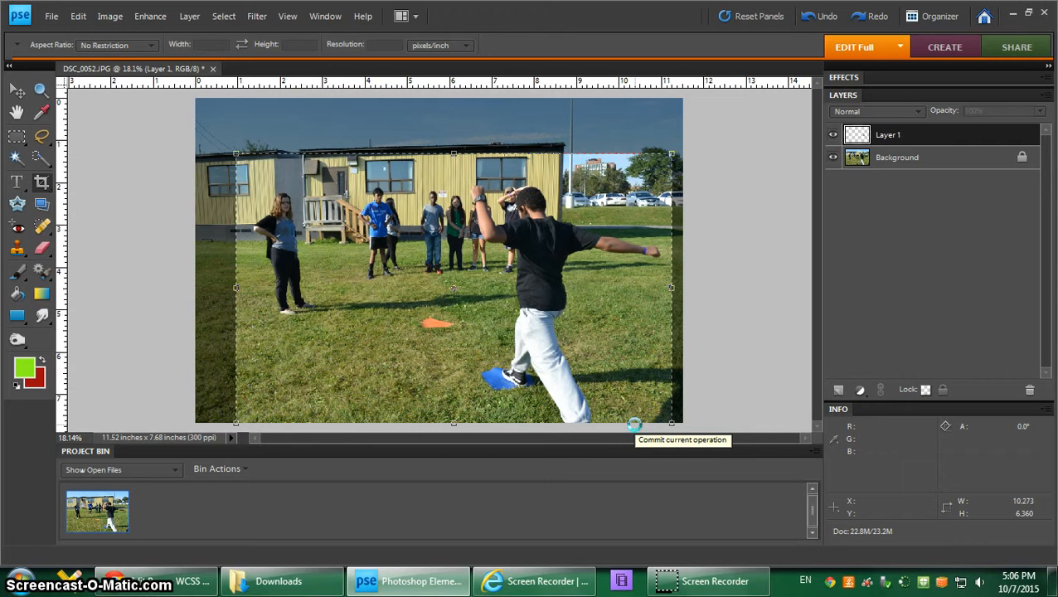
click(634, 424)
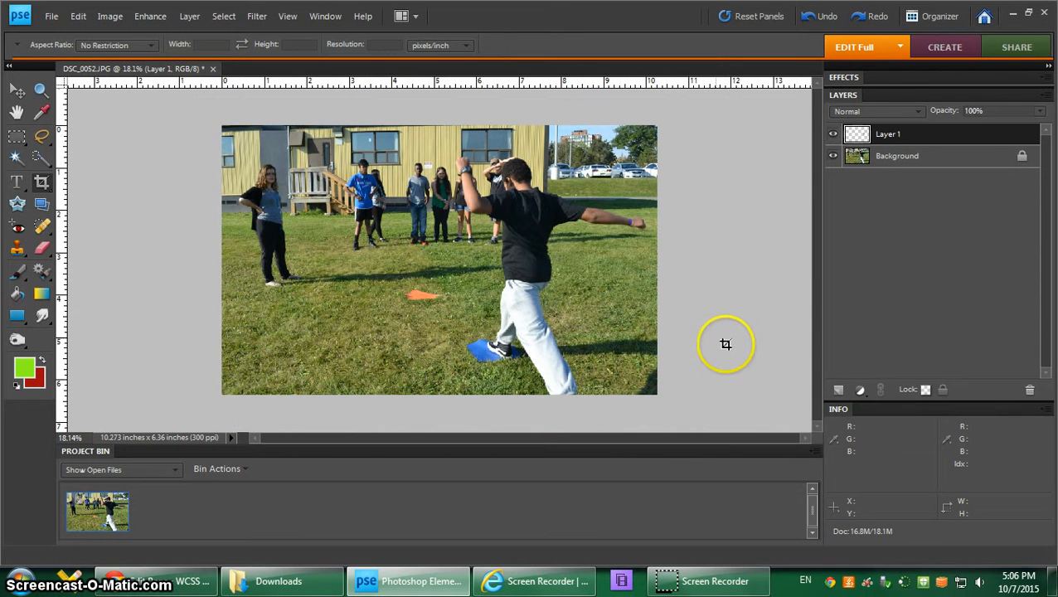